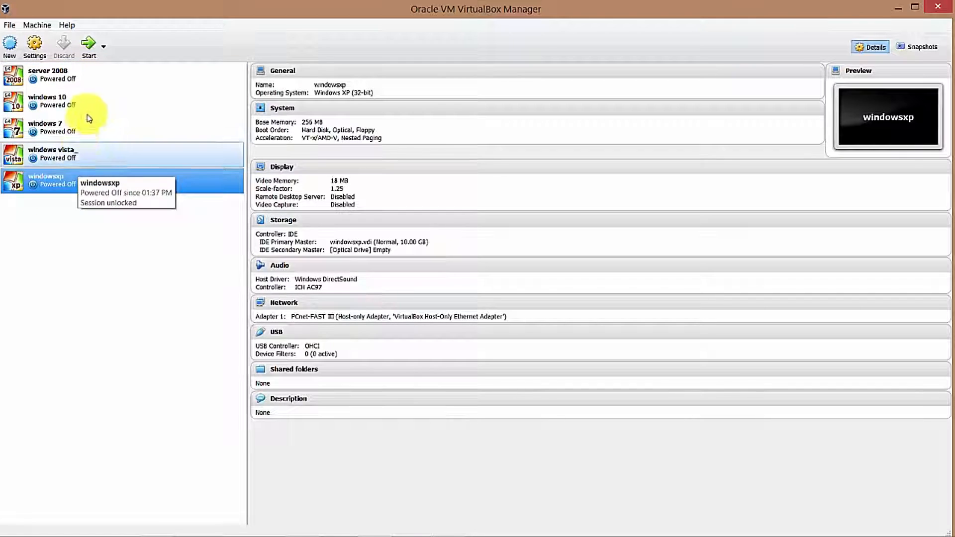
- Create a new VM named 'server 2008 r2' with version Windows 2008 (64-bit)
{"action": "left_click", "coordinate": [10, 48]}
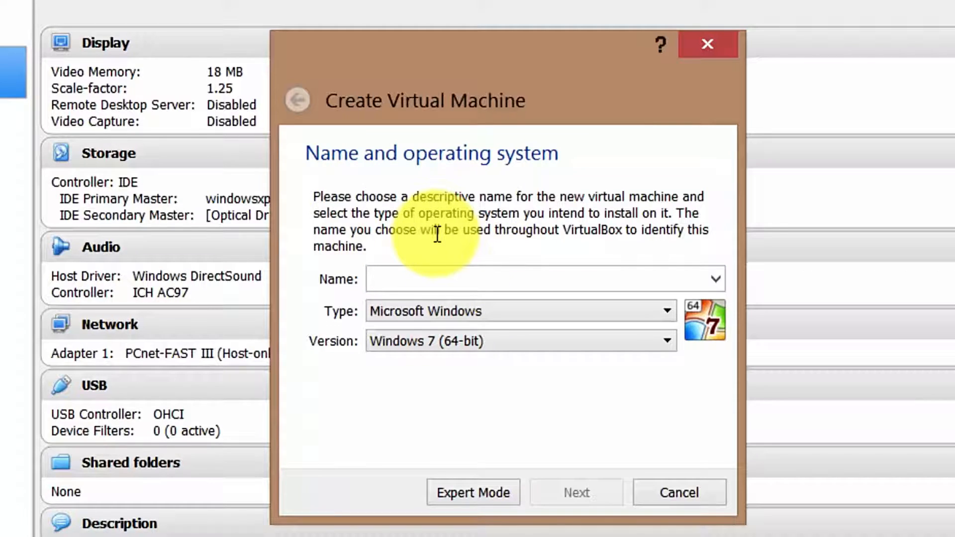
{"action": "type", "text": "server 2008 r2"}
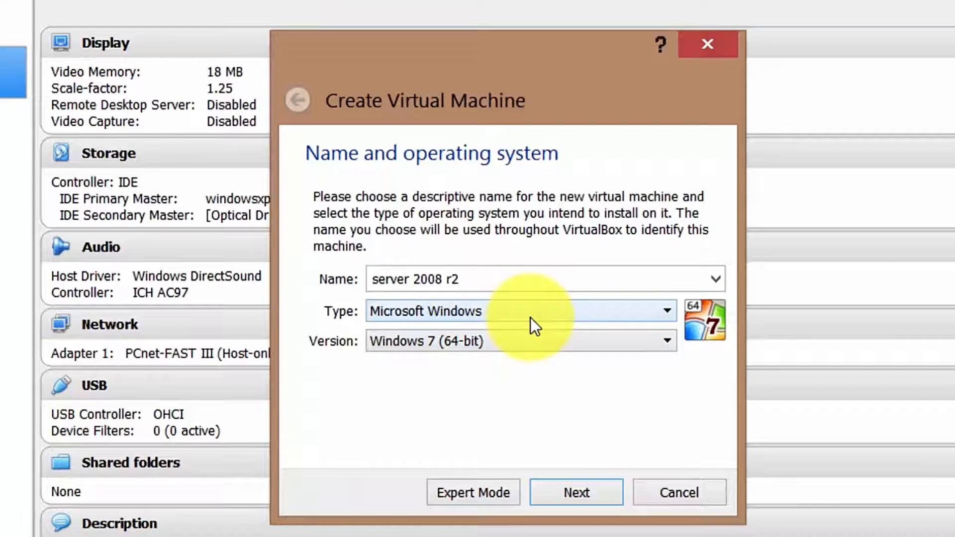
{"action": "left_click", "coordinate": [532, 340]}
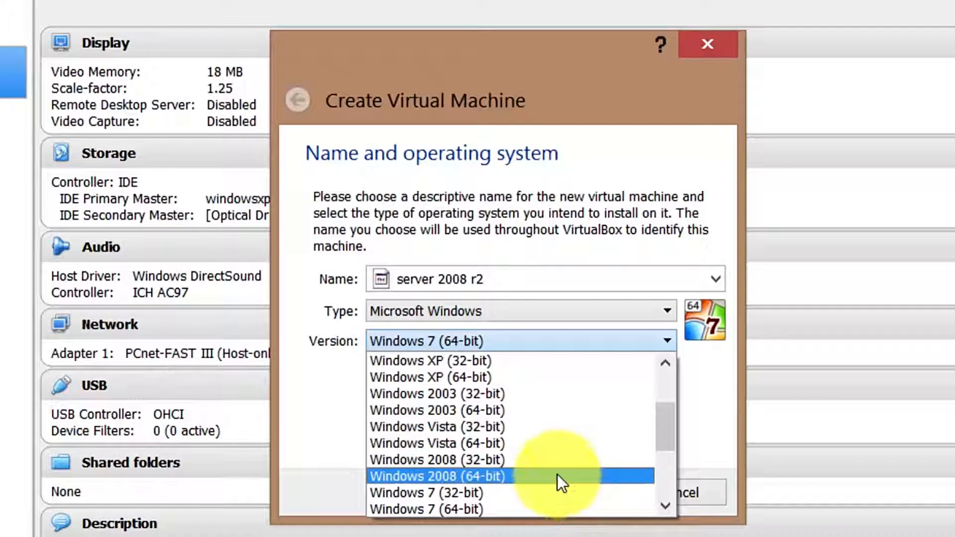
{"action": "left_click", "coordinate": [476, 476]}
{"action": "left_click", "coordinate": [587, 490]}
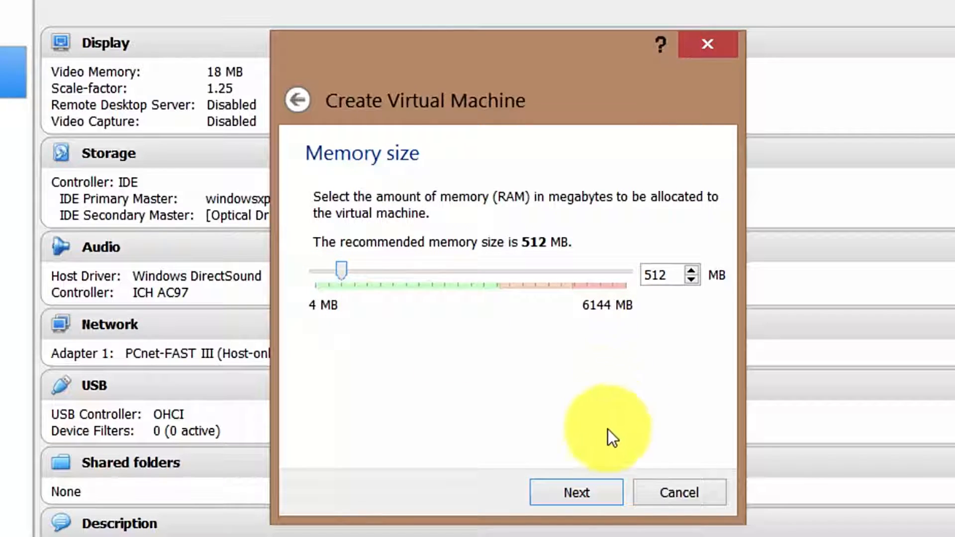
- Keep the recommended 512 MB of memory for the new VM
{"action": "left_click", "coordinate": [602, 492]}
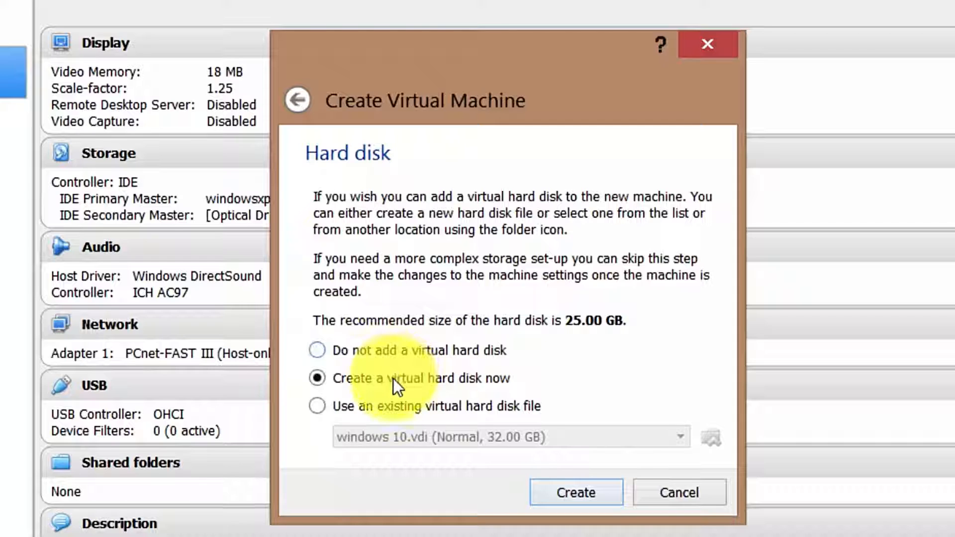
- Give the VM a new dynamically allocated VDI hard disk of about 25 GB
{"action": "left_click", "coordinate": [574, 491]}
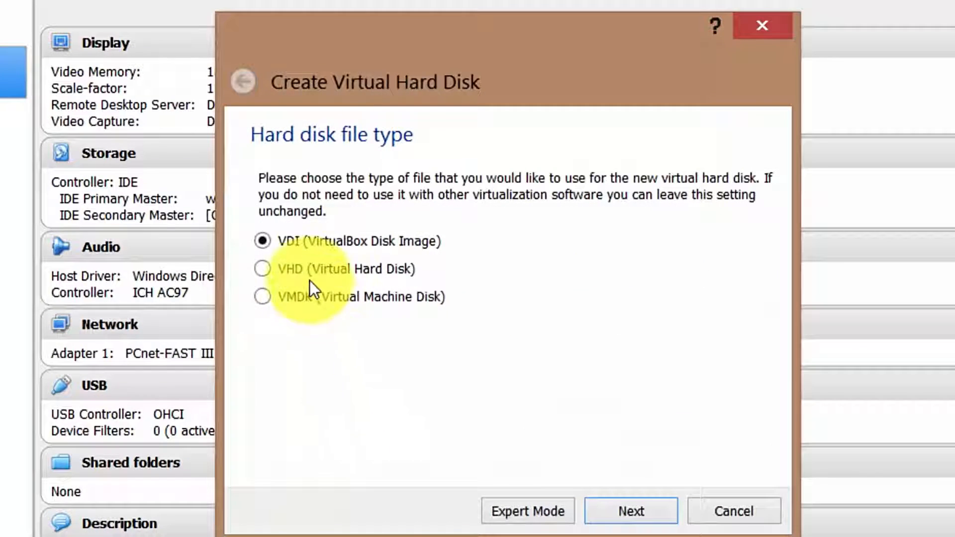
{"action": "left_click", "coordinate": [624, 511]}
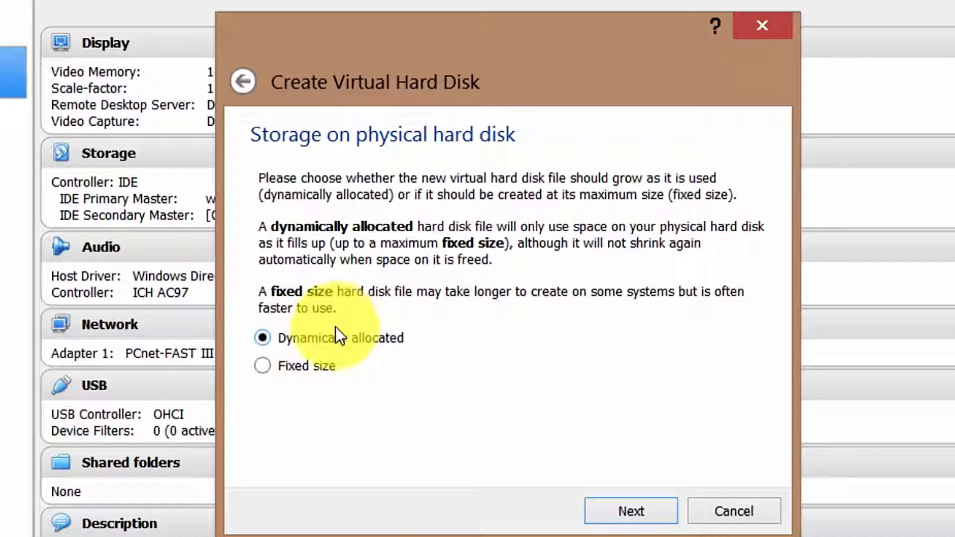
{"action": "left_click", "coordinate": [649, 511]}
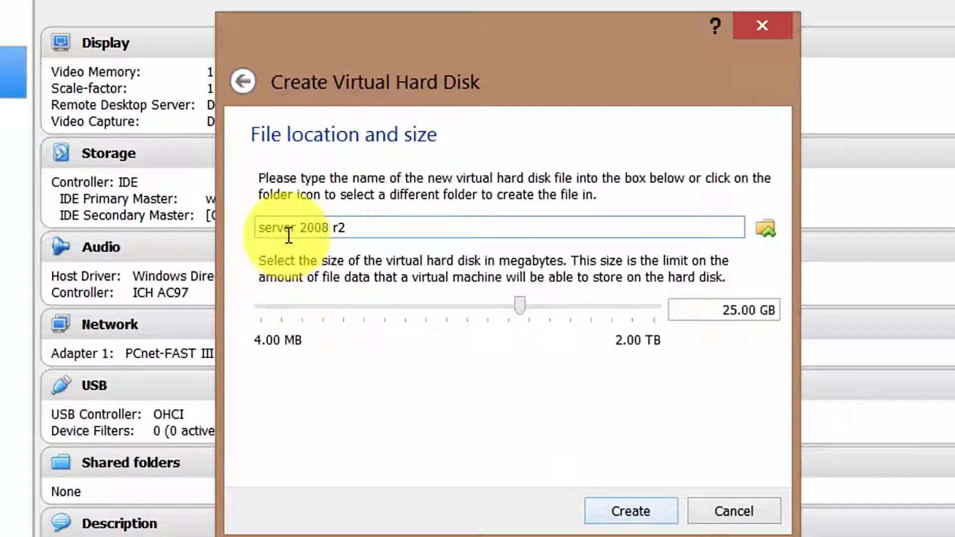
{"action": "left_click_drag", "start_coordinate": [521, 303], "coordinate": [521, 304]}
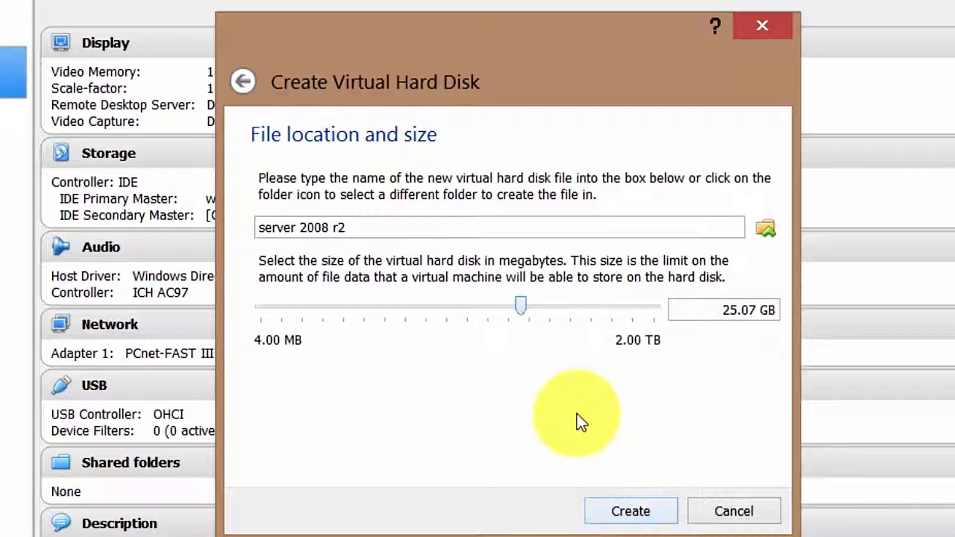
{"action": "left_click", "coordinate": [658, 504]}
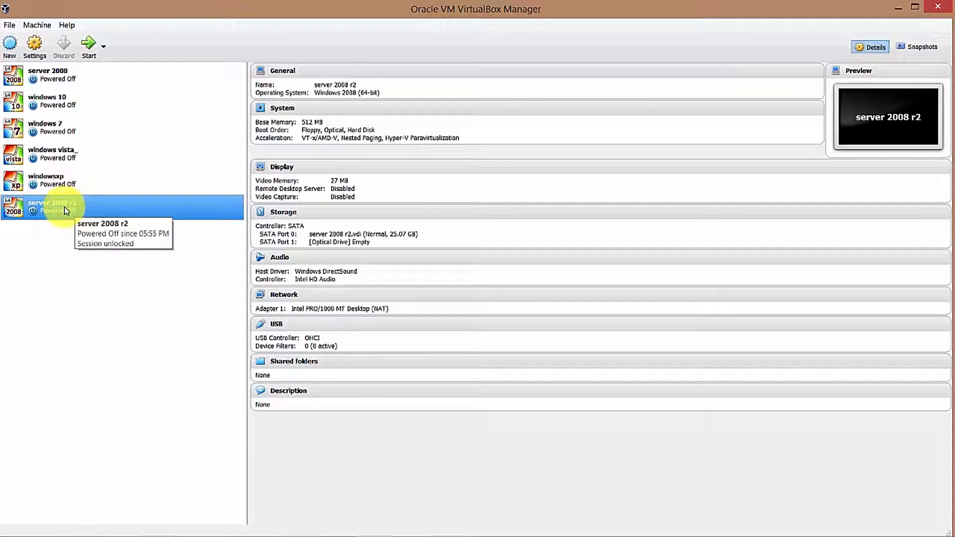
- In network settings, attach Adapter 1 to Host-only Adapter with promiscuous mode Allow All
{"action": "left_click", "coordinate": [36, 45]}
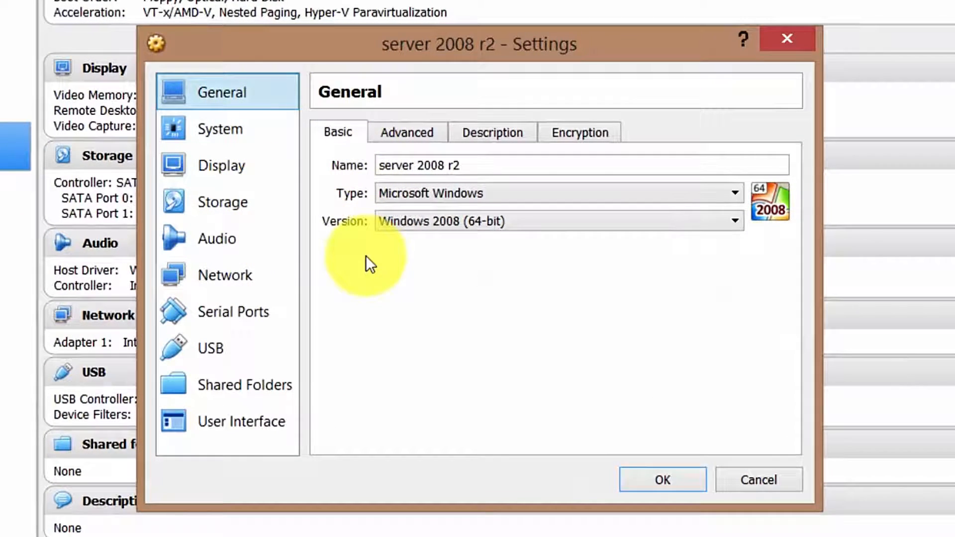
{"action": "left_click", "coordinate": [265, 274]}
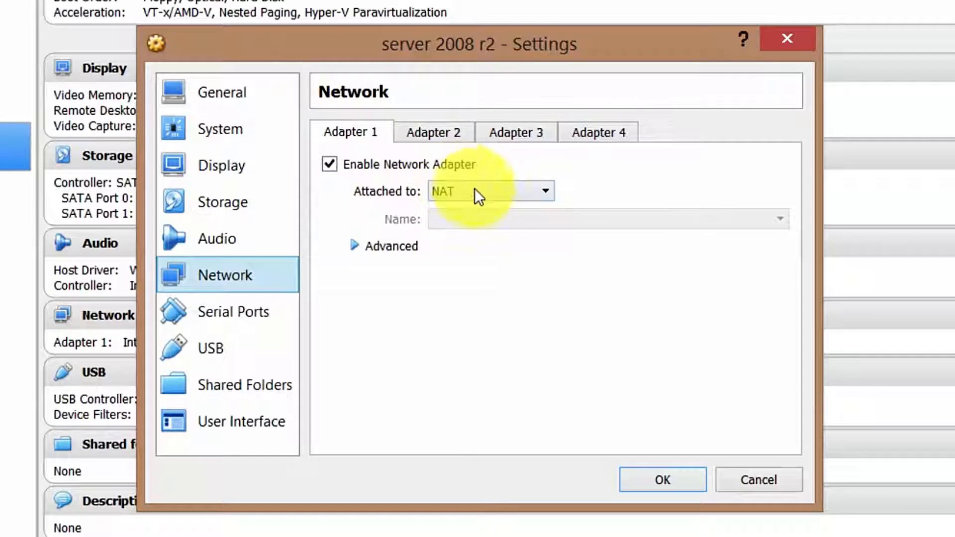
{"action": "left_click", "coordinate": [535, 191]}
{"action": "left_click", "coordinate": [502, 287]}
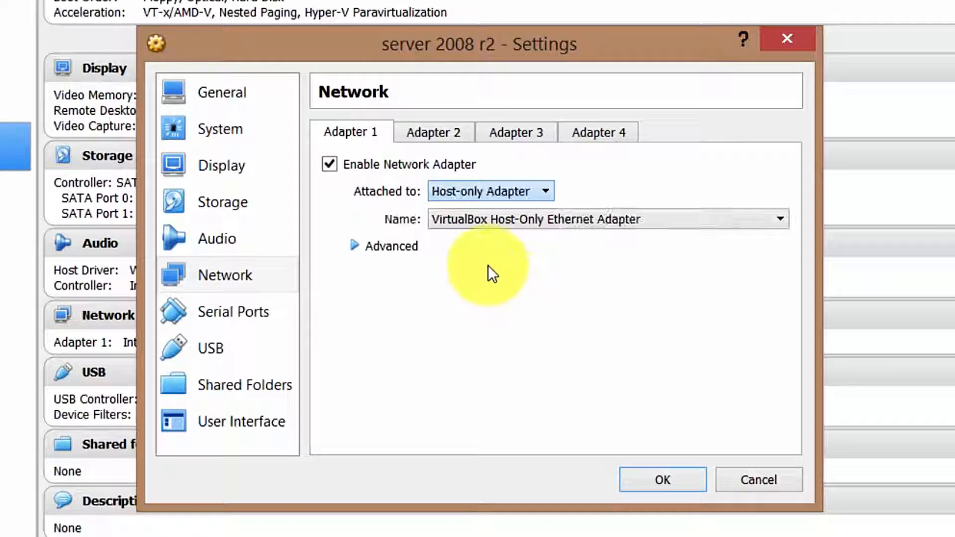
{"action": "left_click", "coordinate": [398, 244]}
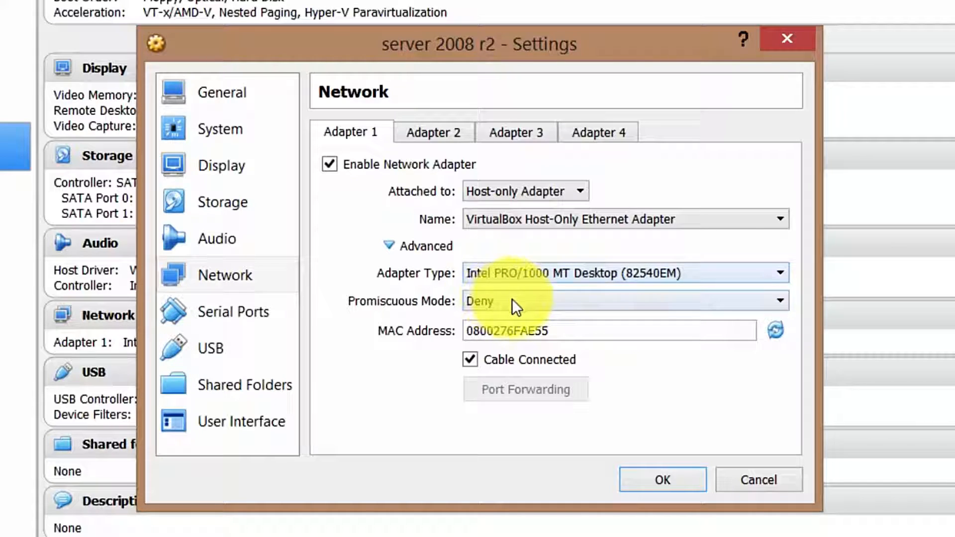
{"action": "left_click", "coordinate": [528, 300]}
{"action": "left_click", "coordinate": [552, 350]}
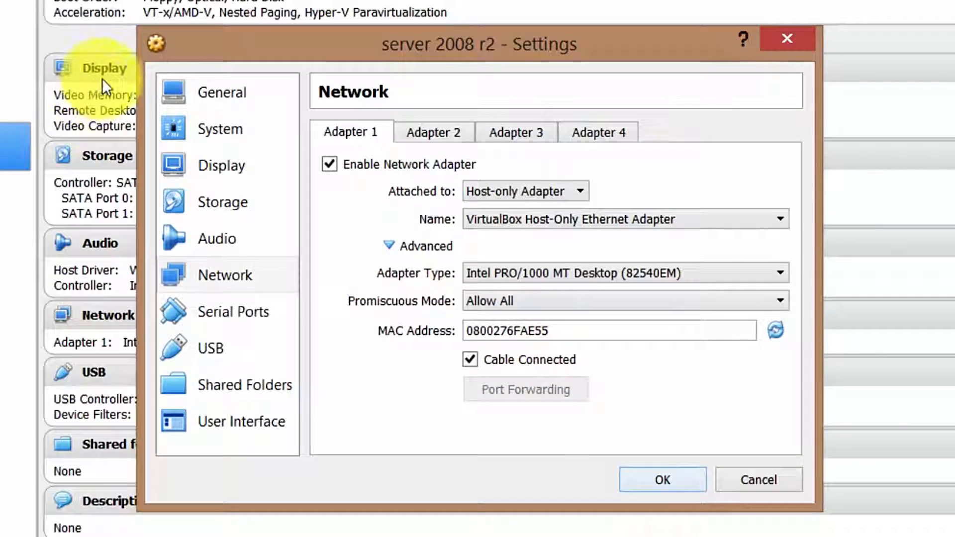
- Move Hard Disk to the top of the boot order and review Processor and Acceleration settings
{"action": "left_click", "coordinate": [236, 90]}
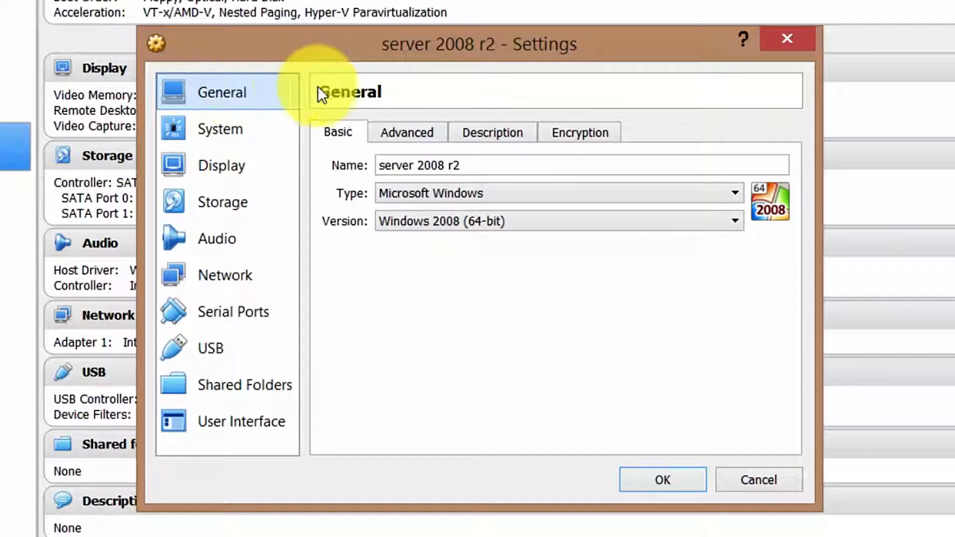
{"action": "left_click", "coordinate": [407, 133]}
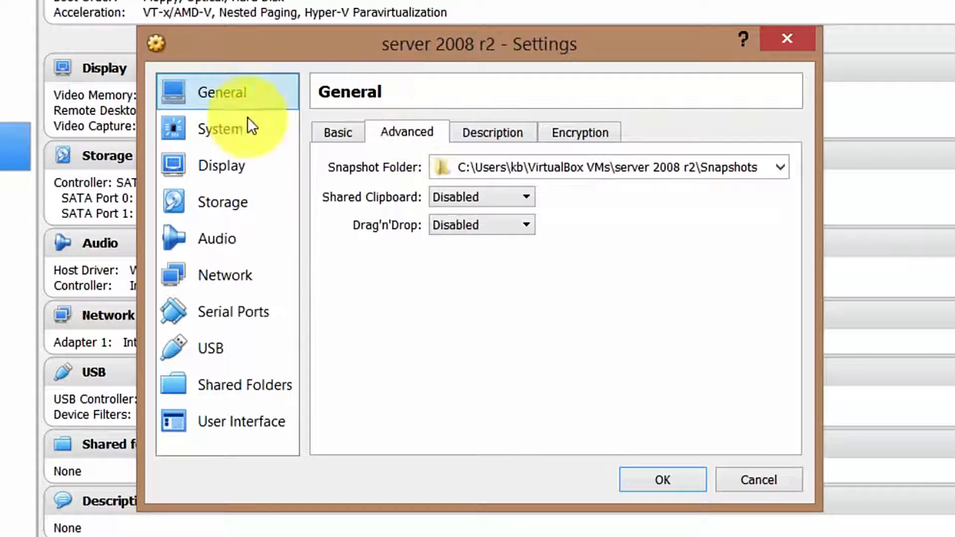
{"action": "left_click", "coordinate": [227, 131]}
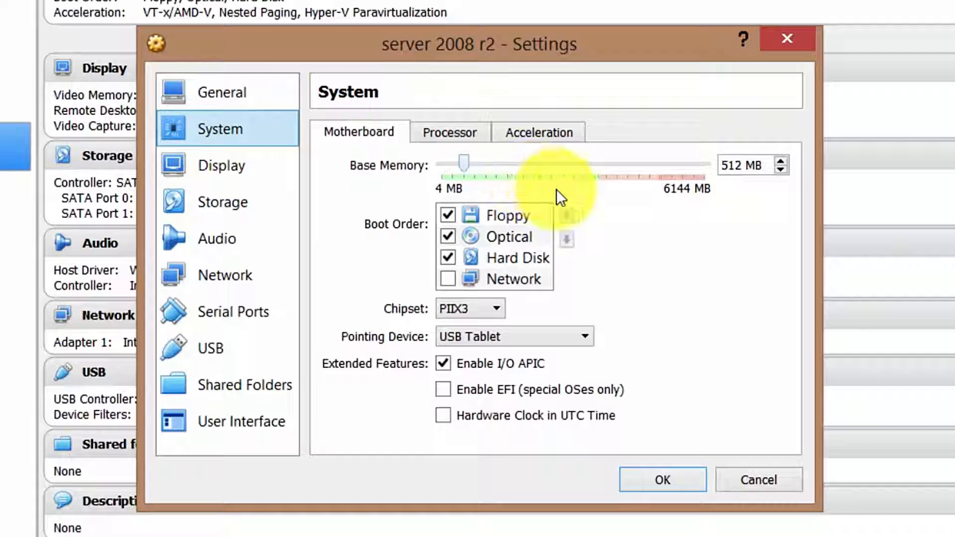
{"action": "left_click", "coordinate": [513, 261]}
{"action": "left_click_drag", "start_coordinate": [512, 261], "coordinate": [511, 207]}
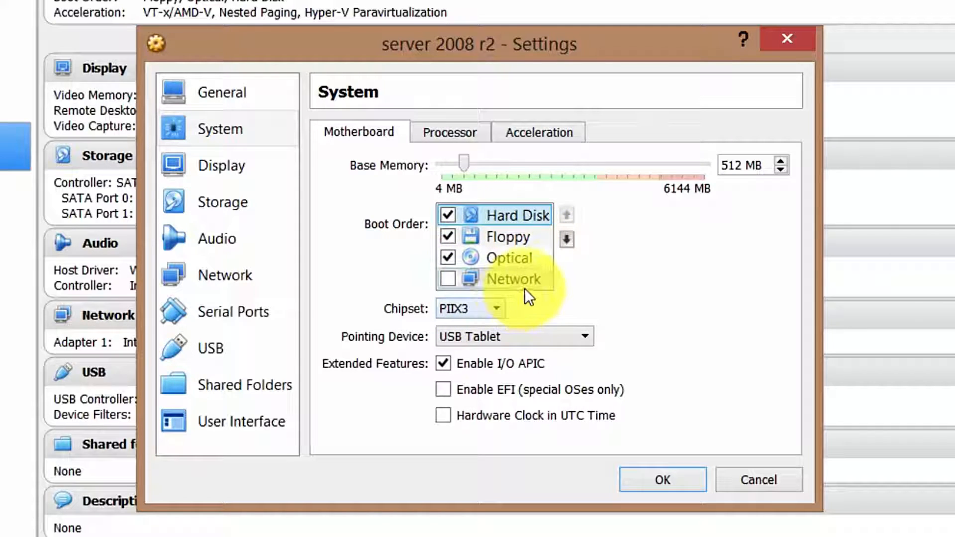
{"action": "left_click", "coordinate": [471, 141]}
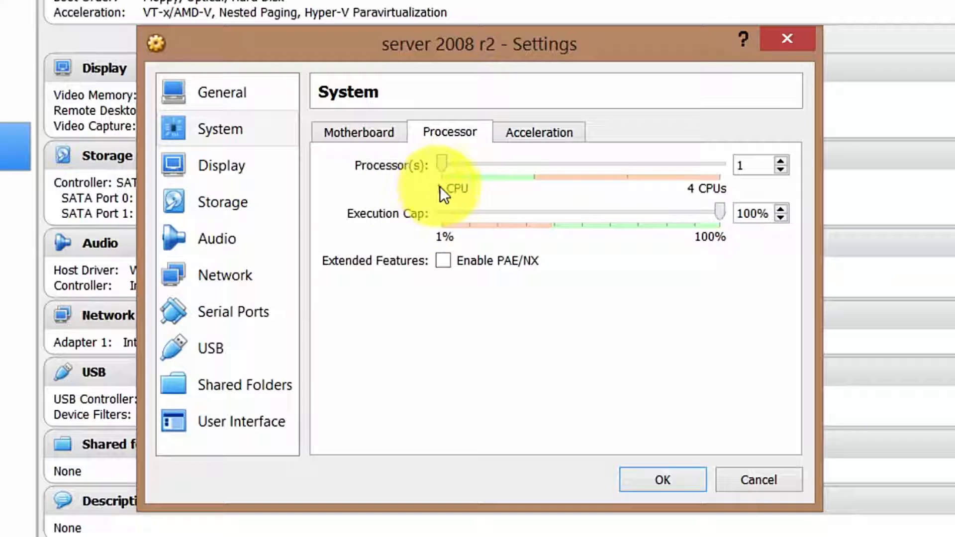
{"action": "left_click", "coordinate": [515, 139]}
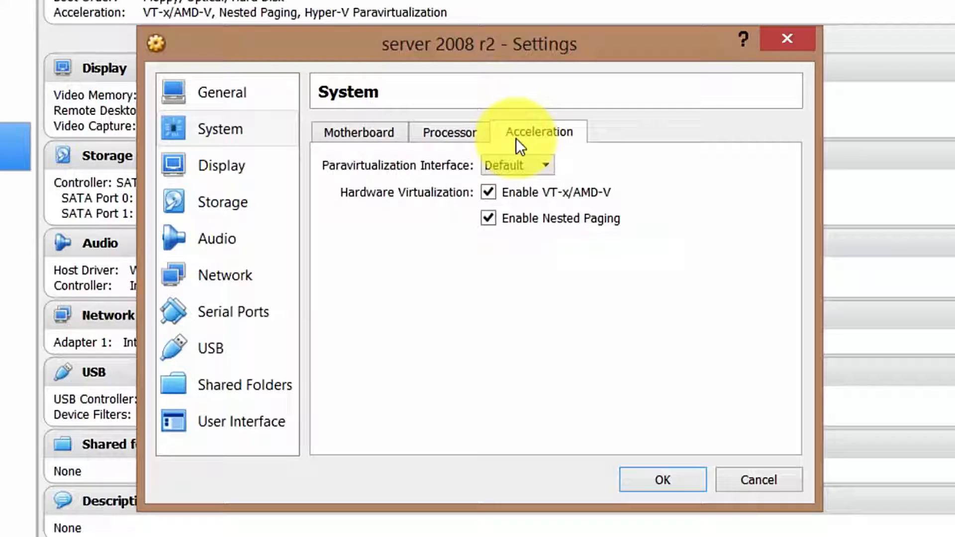
{"action": "left_click", "coordinate": [372, 140]}
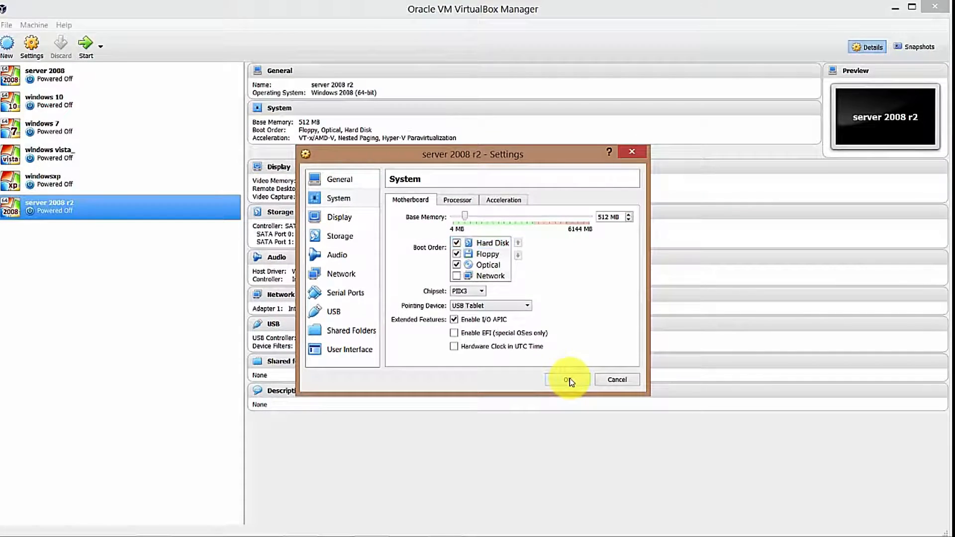
- Save the settings, start server 2008 r2, and boot it from WindowsServer 2008.iso
{"action": "left_click", "coordinate": [586, 401]}
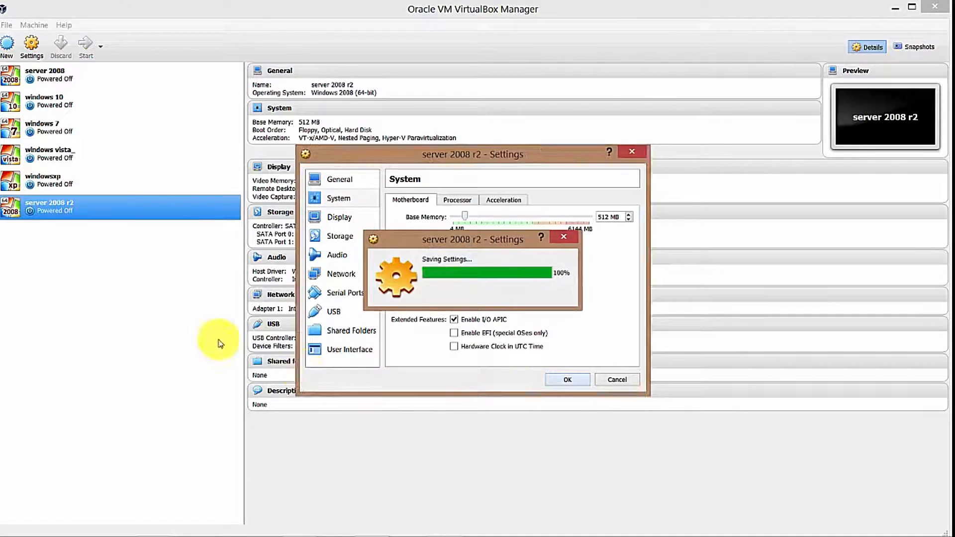
{"action": "double_click", "coordinate": [115, 217]}
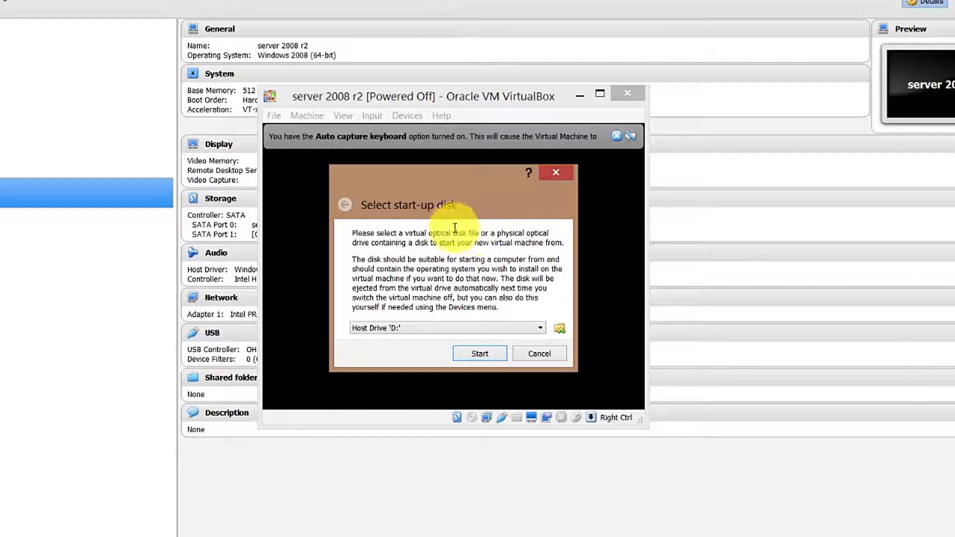
{"action": "left_click", "coordinate": [560, 329]}
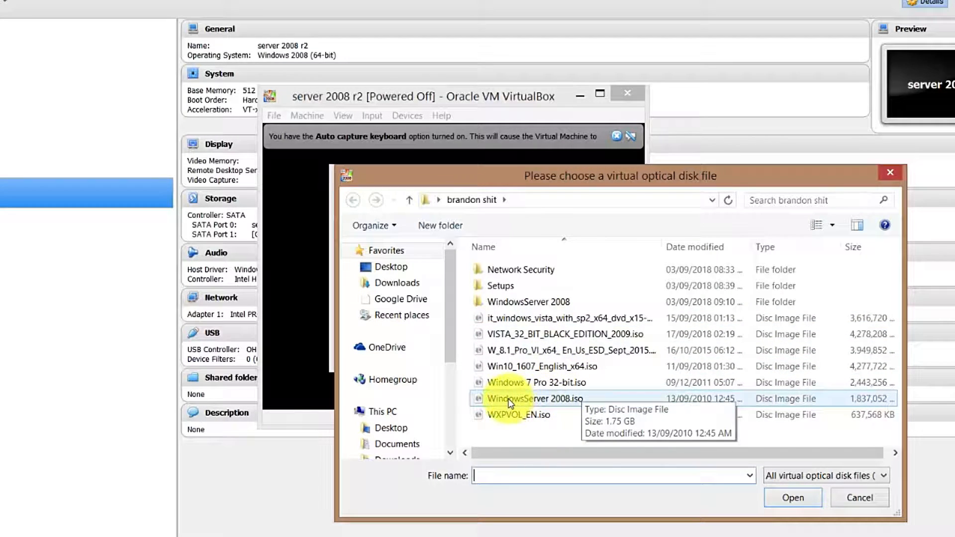
{"action": "left_click", "coordinate": [563, 401]}
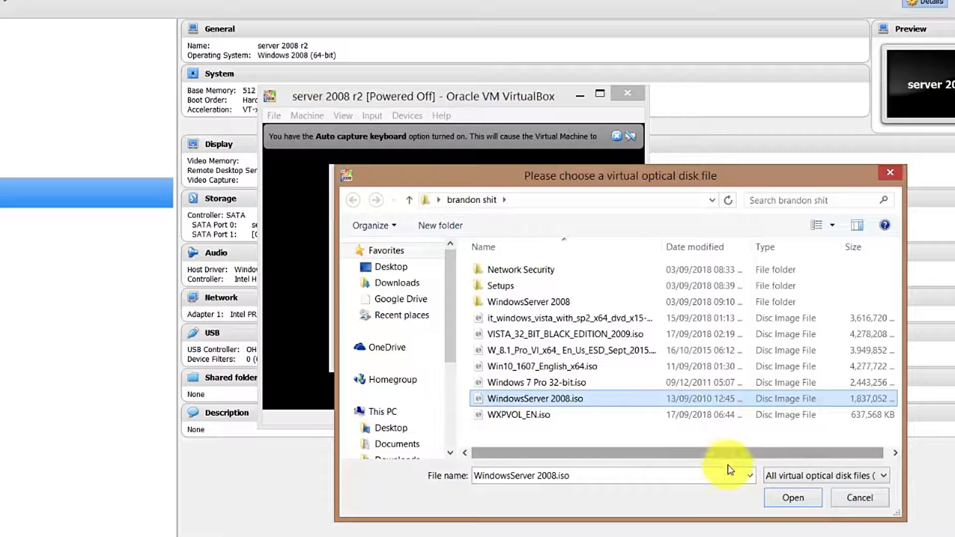
{"action": "left_click", "coordinate": [639, 400]}
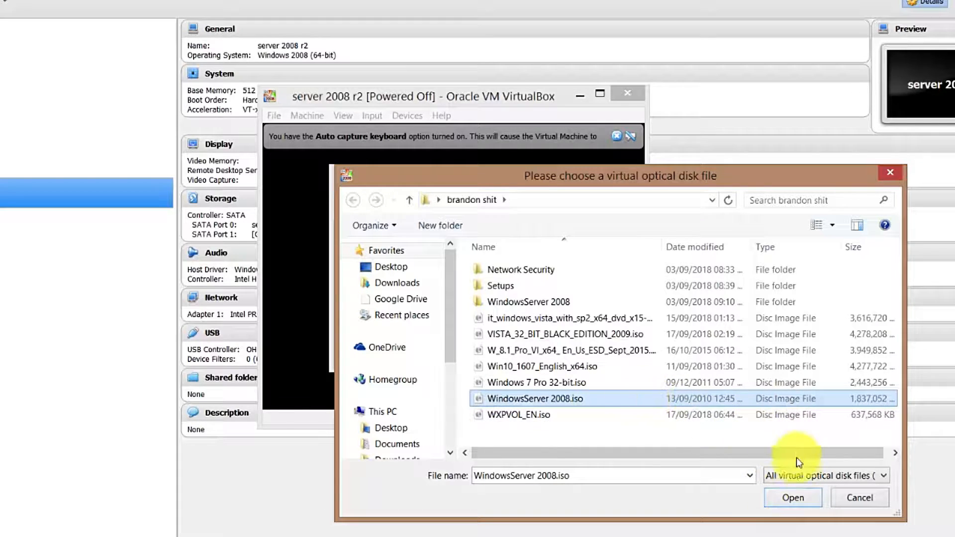
{"action": "left_click", "coordinate": [796, 498]}
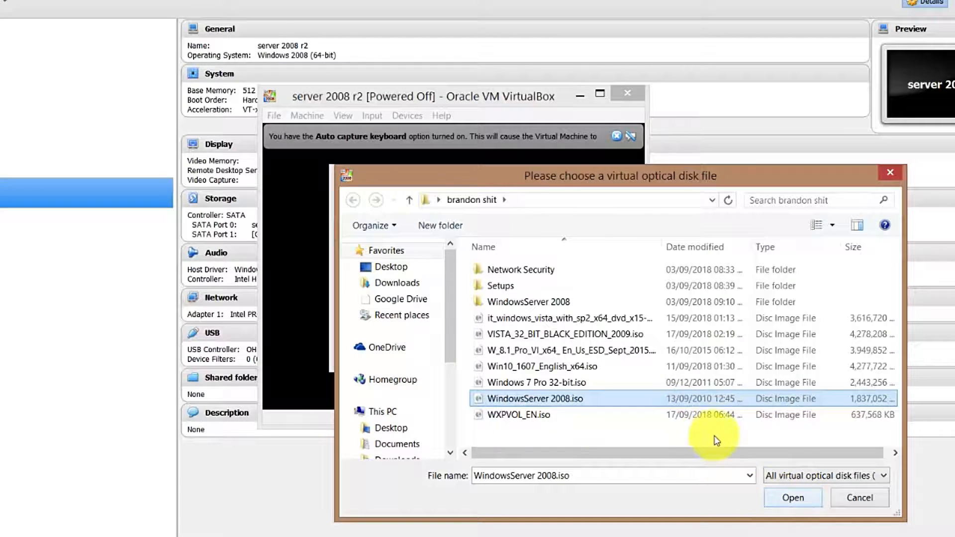
{"action": "left_click", "coordinate": [792, 497]}
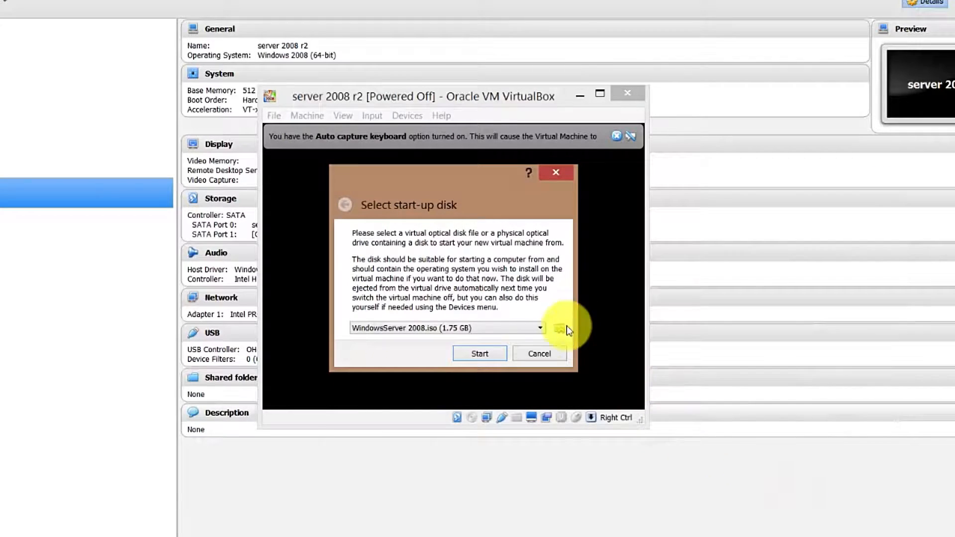
{"action": "left_click", "coordinate": [489, 353]}
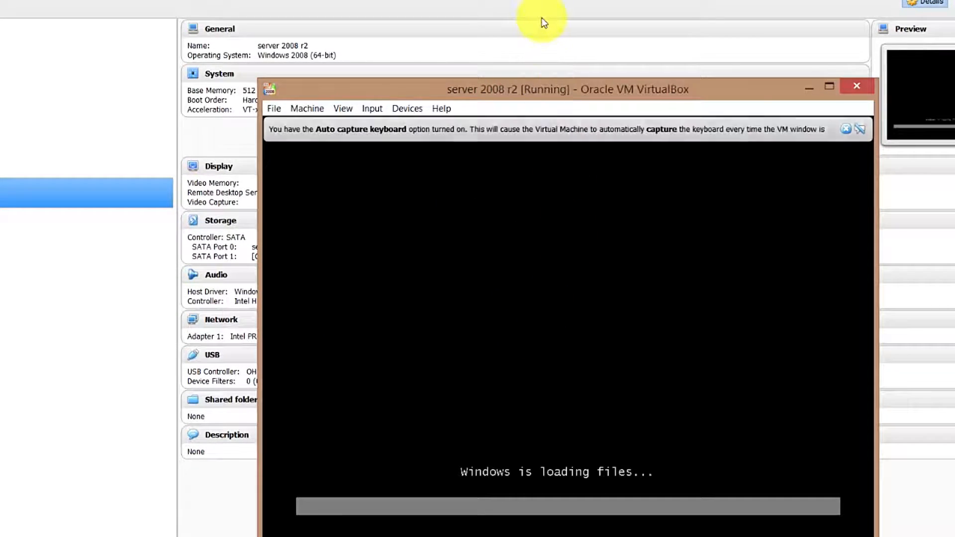
- Bring the VM window into view, close both notice bars, maximize it, and set 150% scale
{"action": "left_click_drag", "start_coordinate": [539, 96], "coordinate": [471, 39]}
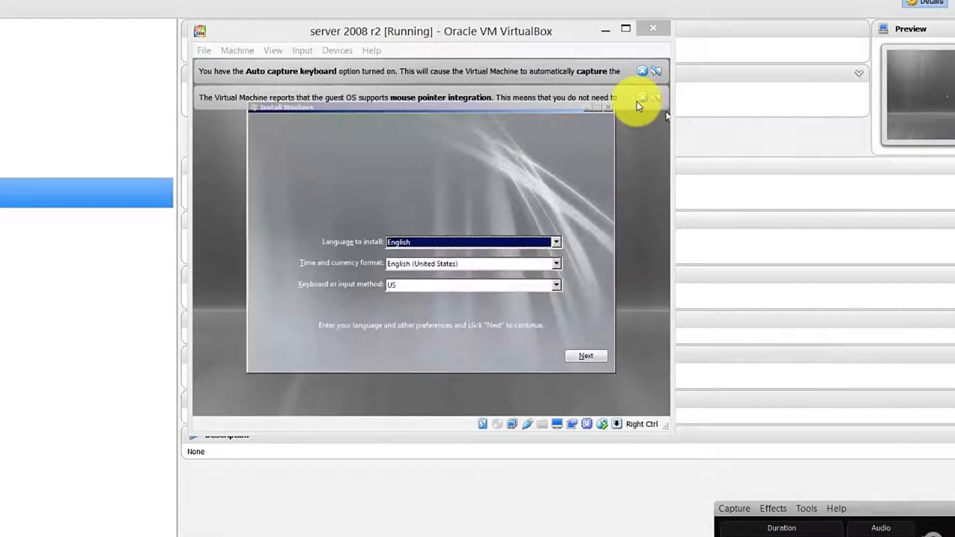
{"action": "left_click", "coordinate": [643, 98]}
{"action": "left_click", "coordinate": [642, 71]}
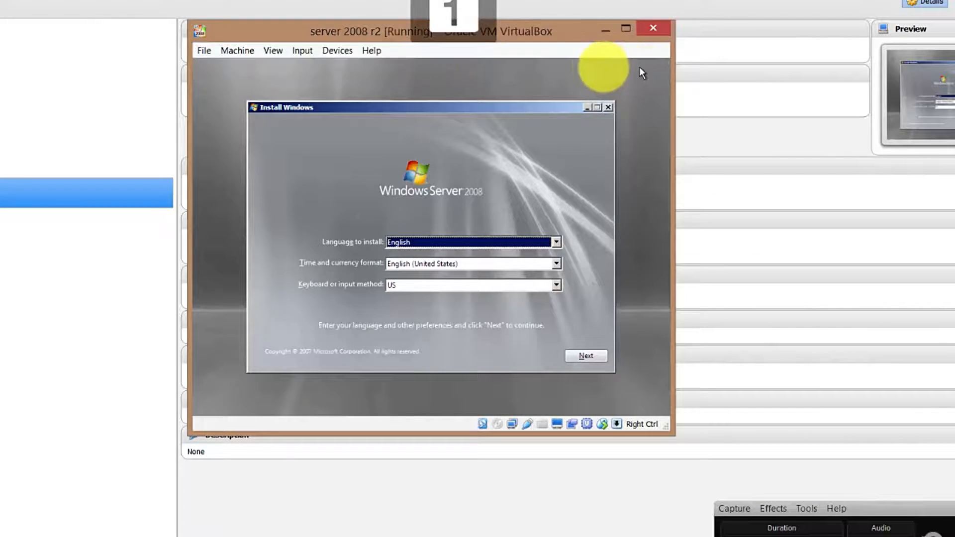
{"action": "left_click", "coordinate": [626, 31]}
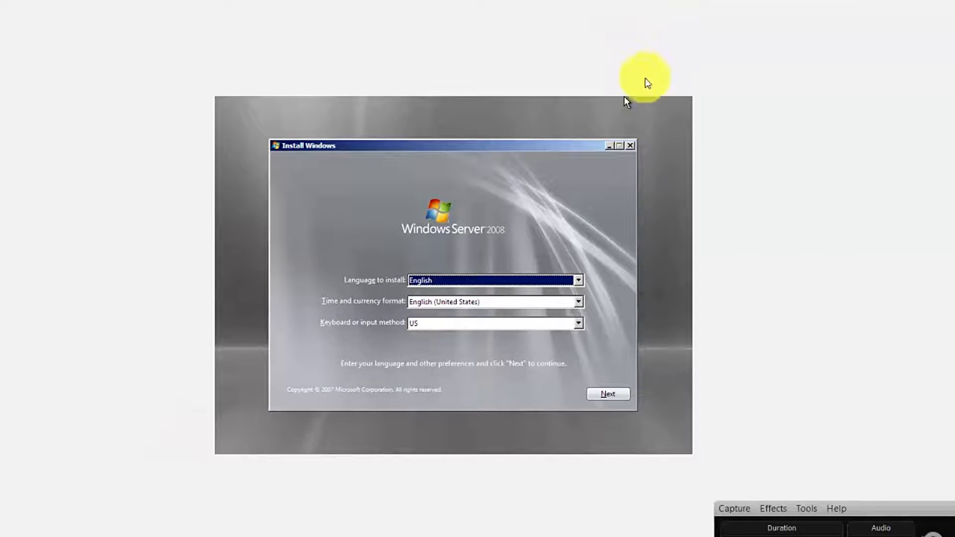
{"action": "left_click", "coordinate": [8, 0]}
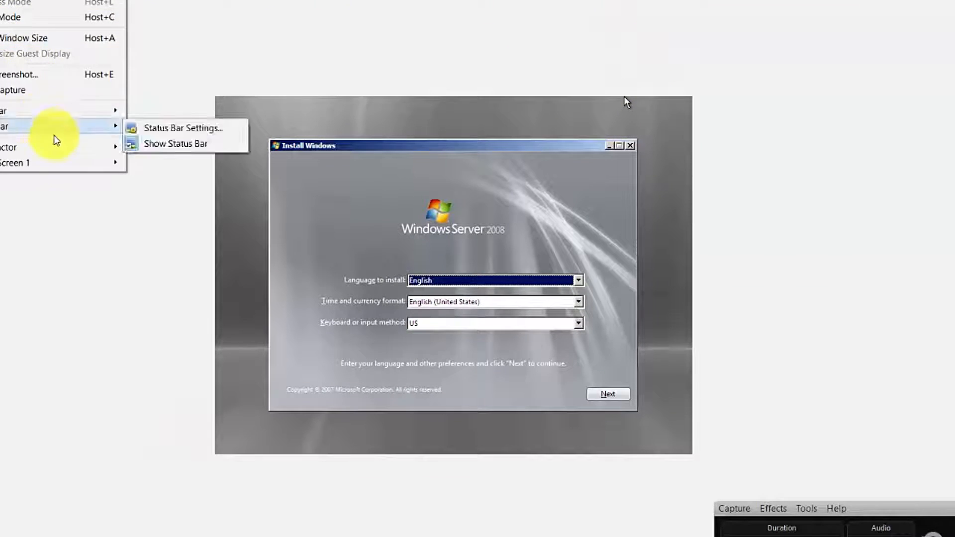
{"action": "mouse_move", "coordinate": [99, 163]}
{"action": "mouse_move", "coordinate": [114, 146]}
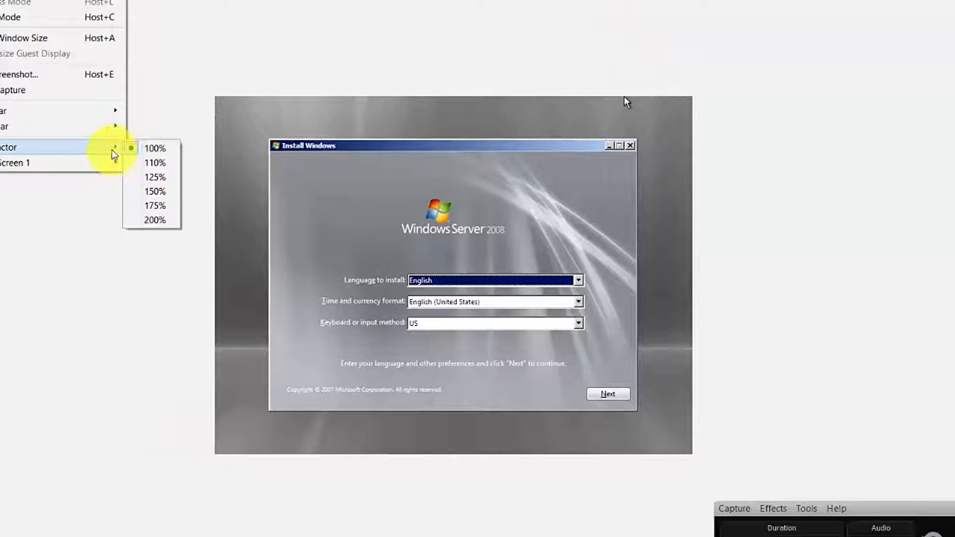
{"action": "left_click", "coordinate": [156, 197]}
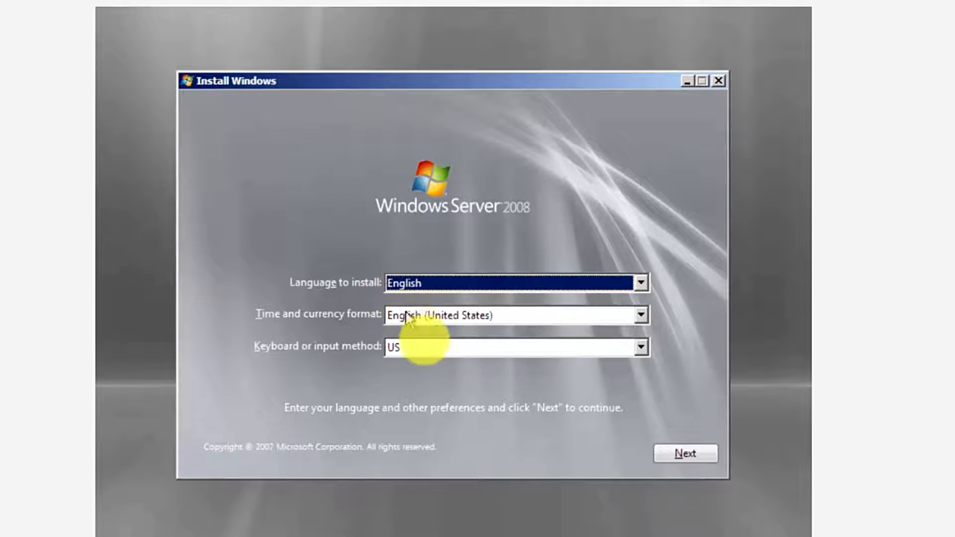
- Accept the default English language and keyboard settings and start the Windows installation
{"action": "left_click", "coordinate": [685, 455]}
{"action": "left_click", "coordinate": [467, 286]}
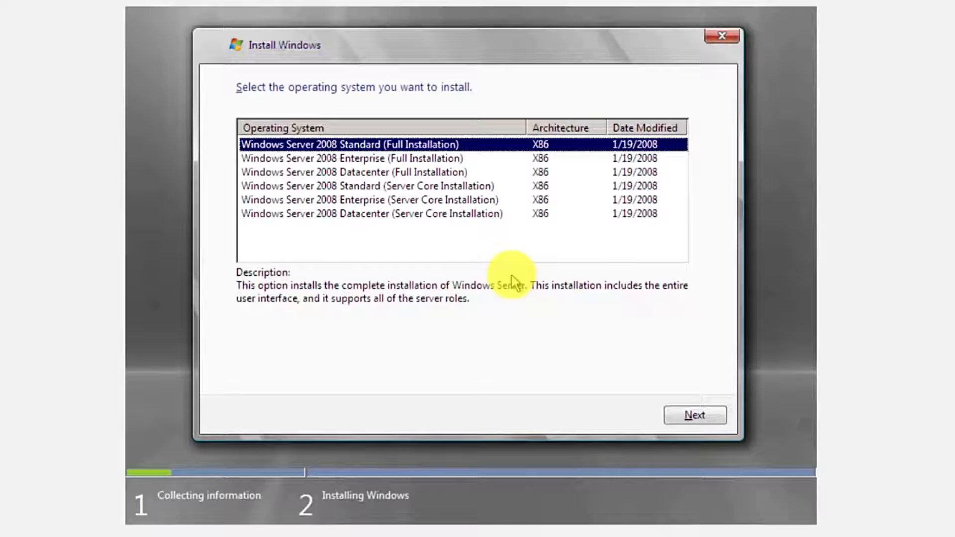
- Pick Standard (Full Installation), accept the license, and custom-install onto Disk 0's unallocated space
{"action": "left_click", "coordinate": [705, 415]}
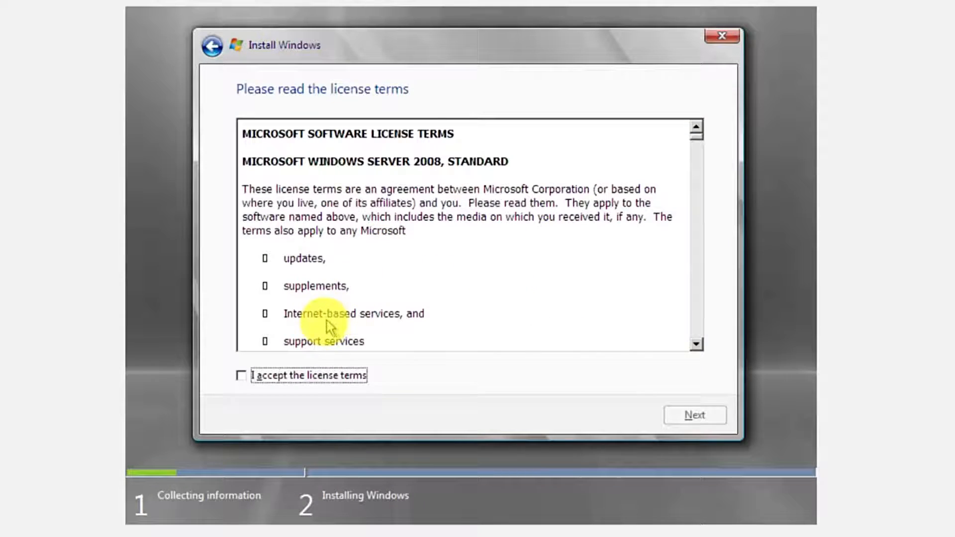
{"action": "left_click", "coordinate": [309, 387]}
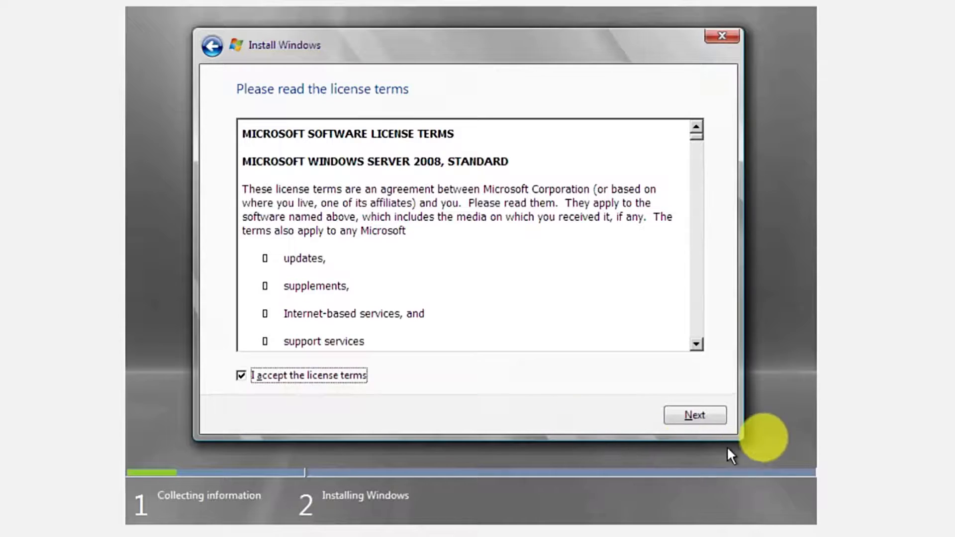
{"action": "left_click", "coordinate": [700, 418]}
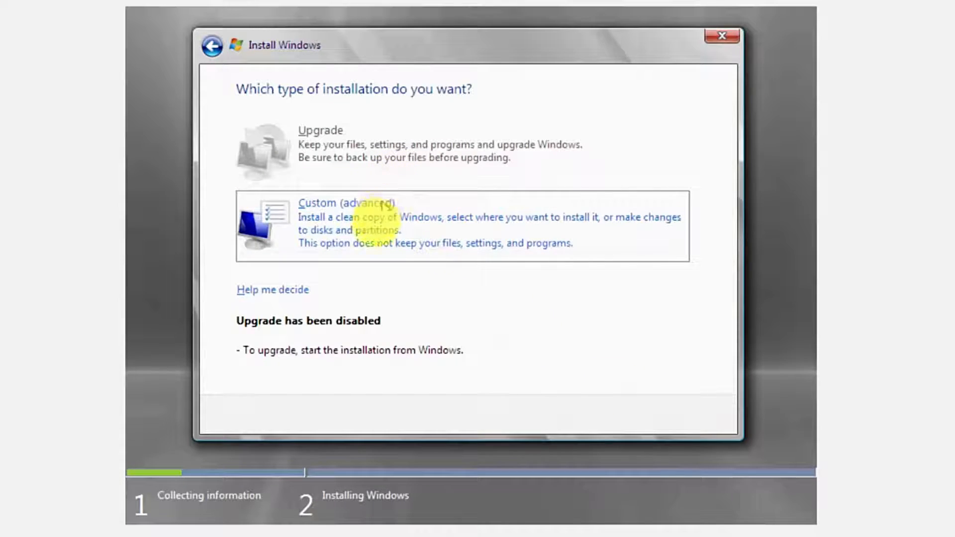
{"action": "left_click", "coordinate": [379, 228]}
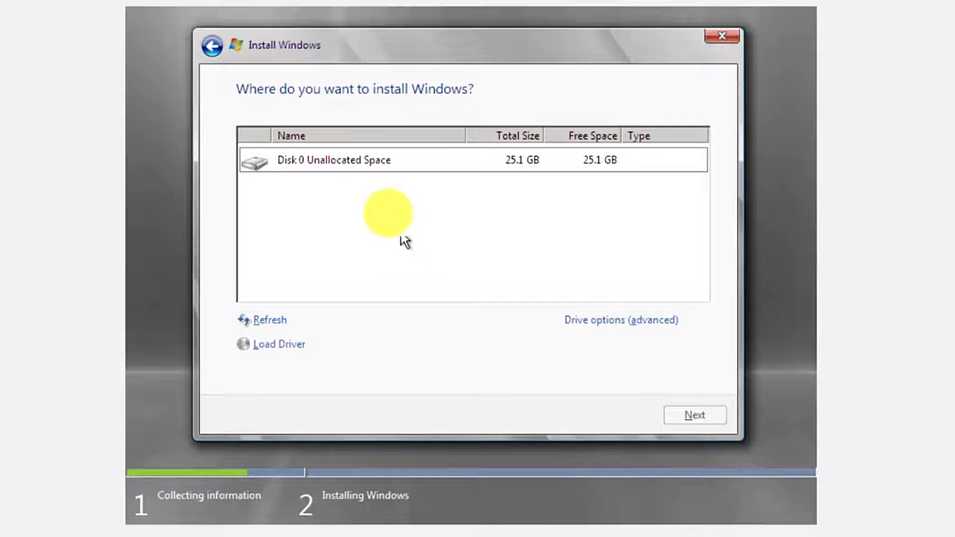
{"action": "left_click", "coordinate": [388, 164]}
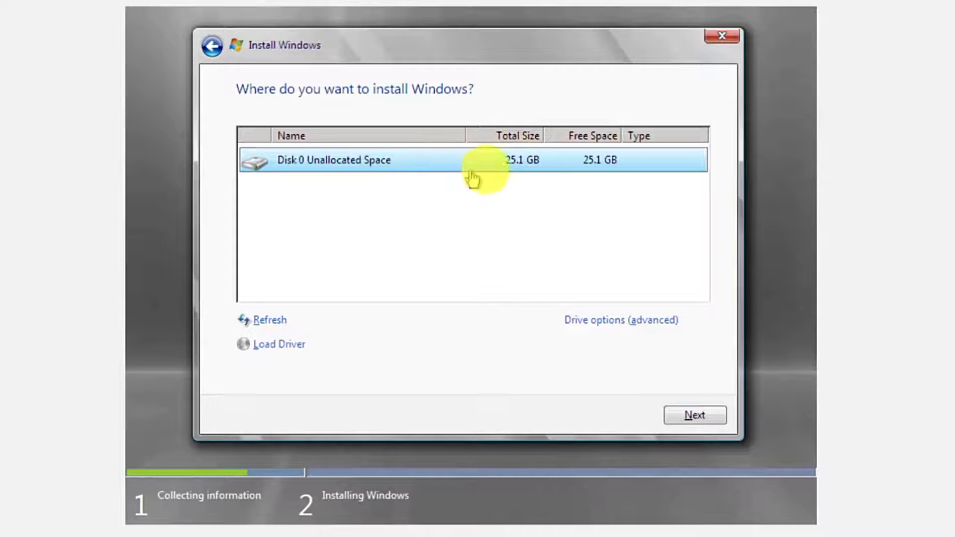
{"action": "left_click", "coordinate": [690, 416]}
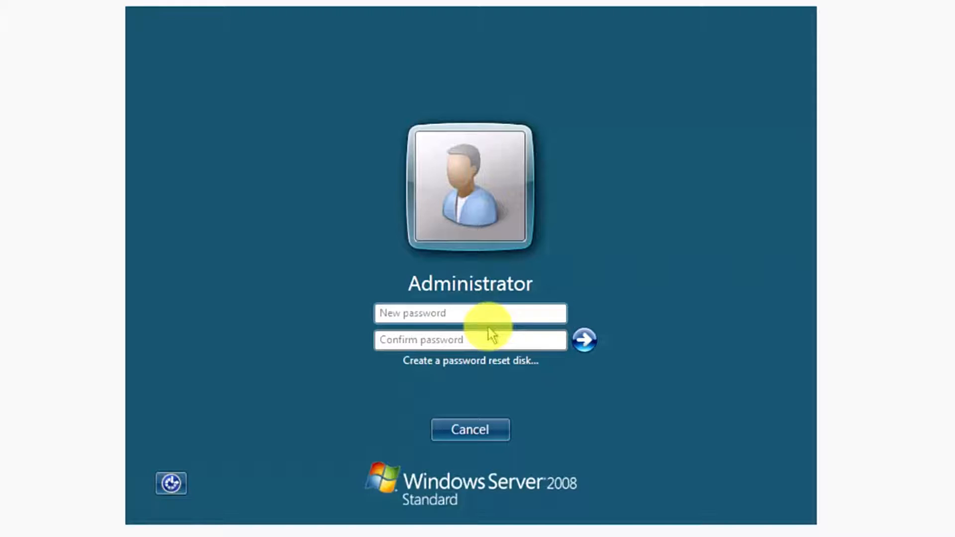
- Enter and confirm a new password for the Administrator account and submit it
{"action": "type", "text": "Pa"}
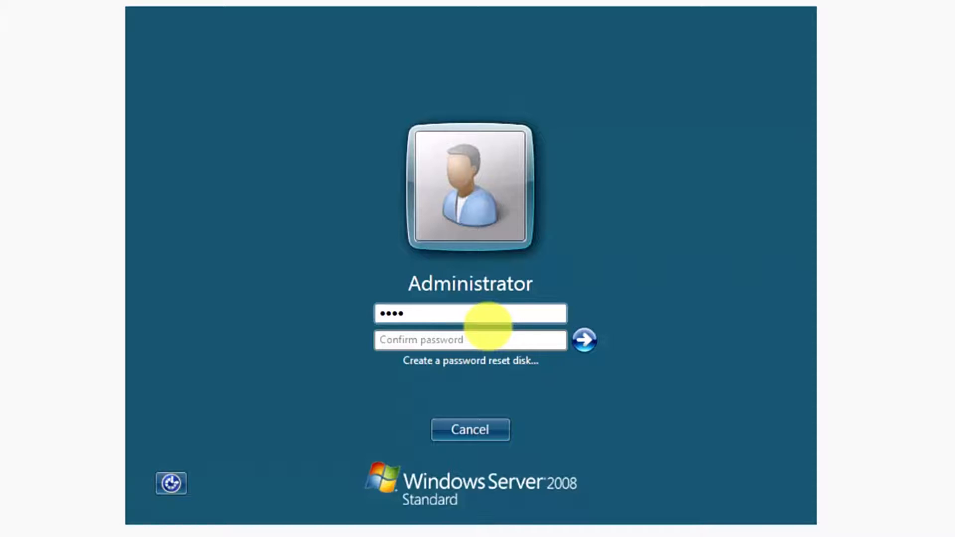
{"action": "key", "text": "BackSpace"}
{"action": "key", "text": "BackSpace"}
{"action": "key", "text": "BackSpace"}
{"action": "key", "text": "BackSpace"}
{"action": "type", "text": "Pa"}
{"action": "key", "text": "BackSpace"}
{"action": "key", "text": "BackSpace"}
{"action": "type", "text": "Pa$$"}
{"action": "key", "text": "Tab"}
{"action": "type", "text": "P"}
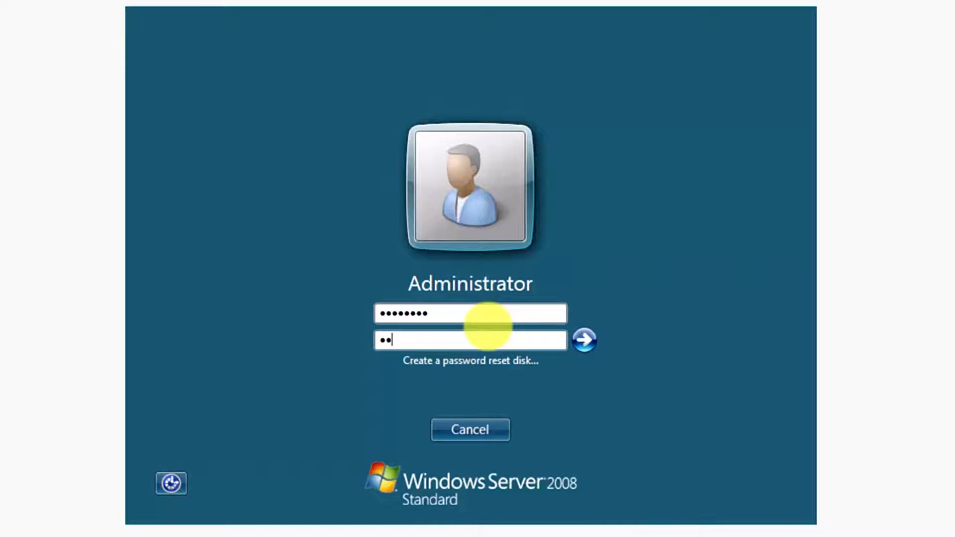
{"action": "type", "text": "@ssw0rd1"}
{"action": "key", "text": "Return"}
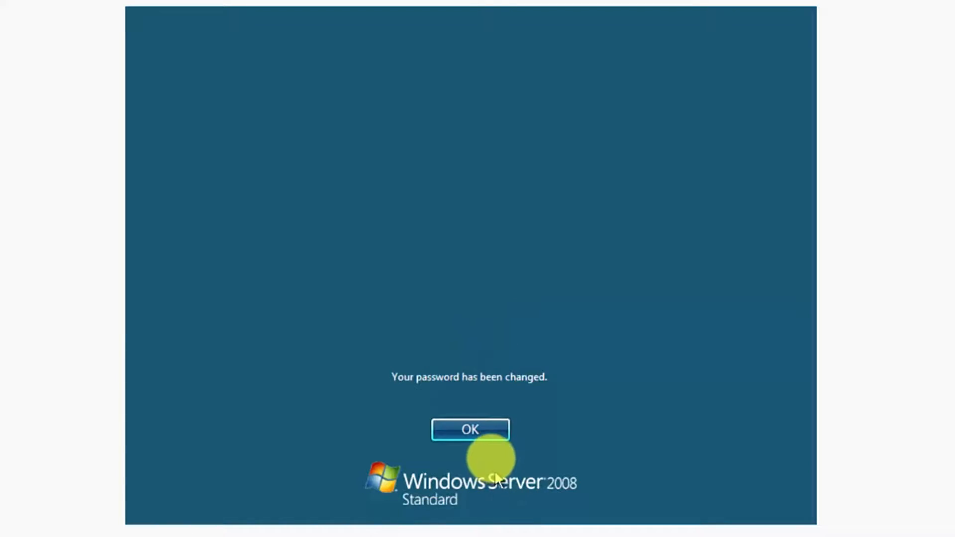
- Confirm the password-changed notice to sign in, then dismiss the Initial Configuration Tasks window
{"action": "left_click", "coordinate": [487, 430]}
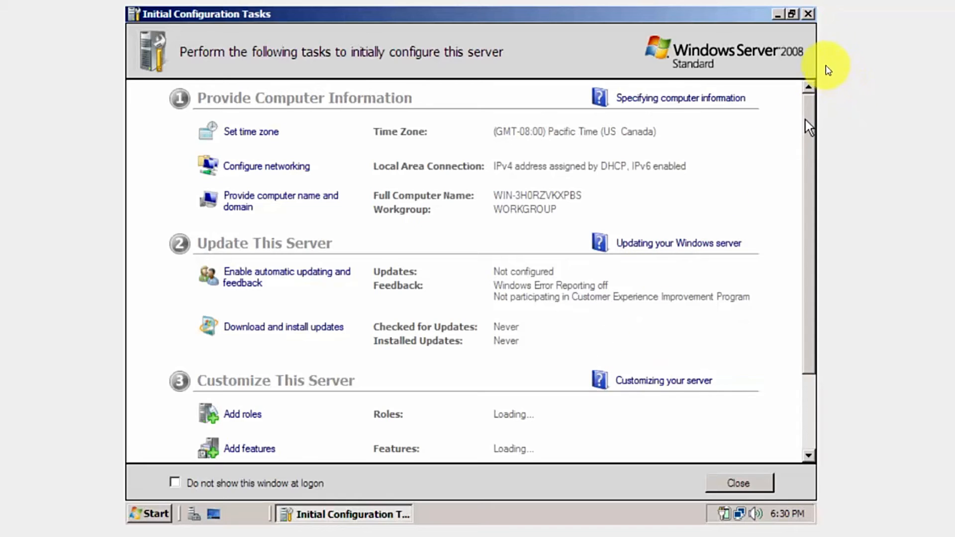
{"action": "left_click", "coordinate": [808, 14]}
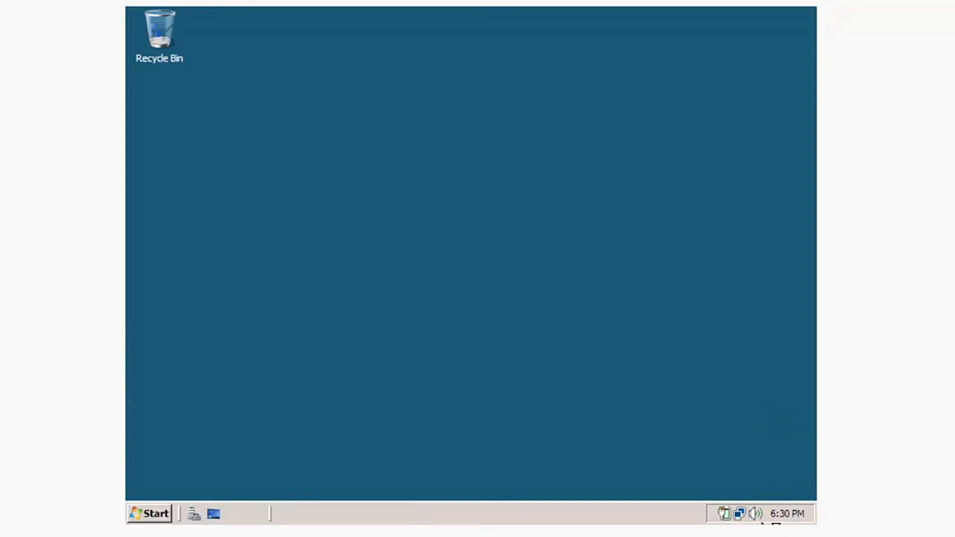